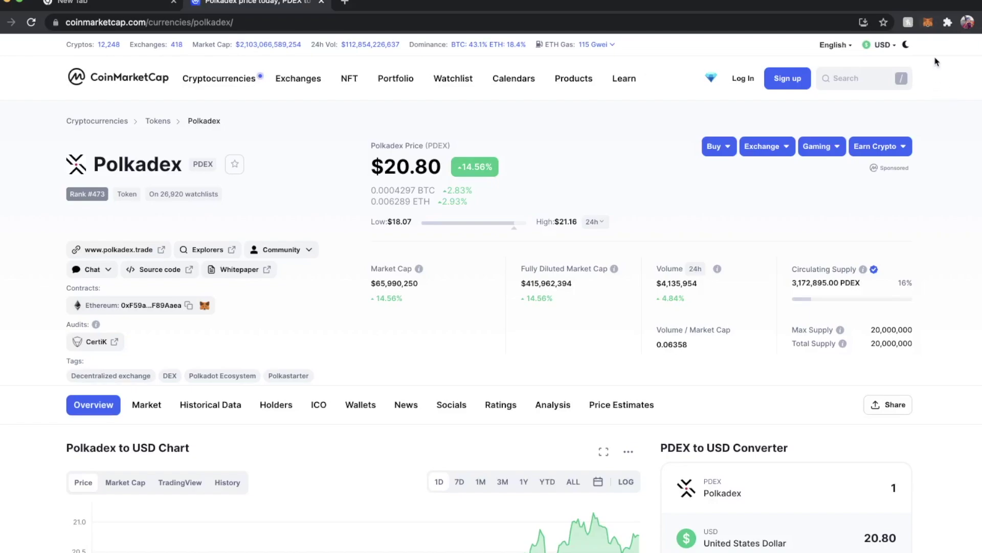
- Open the MetaMask wallet over the Polkadex page to check its balance
click(928, 24)
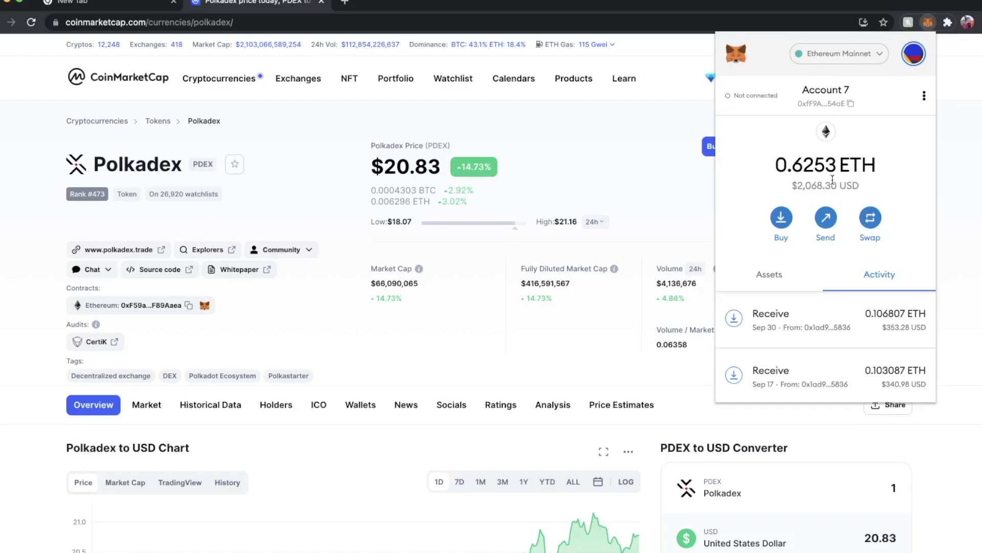
mouse_move(832, 179)
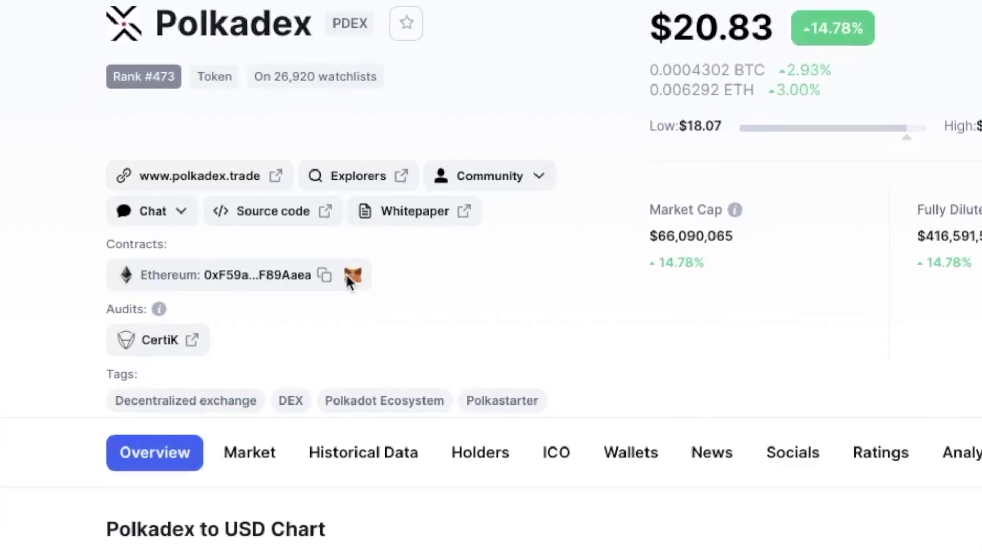
click(357, 277)
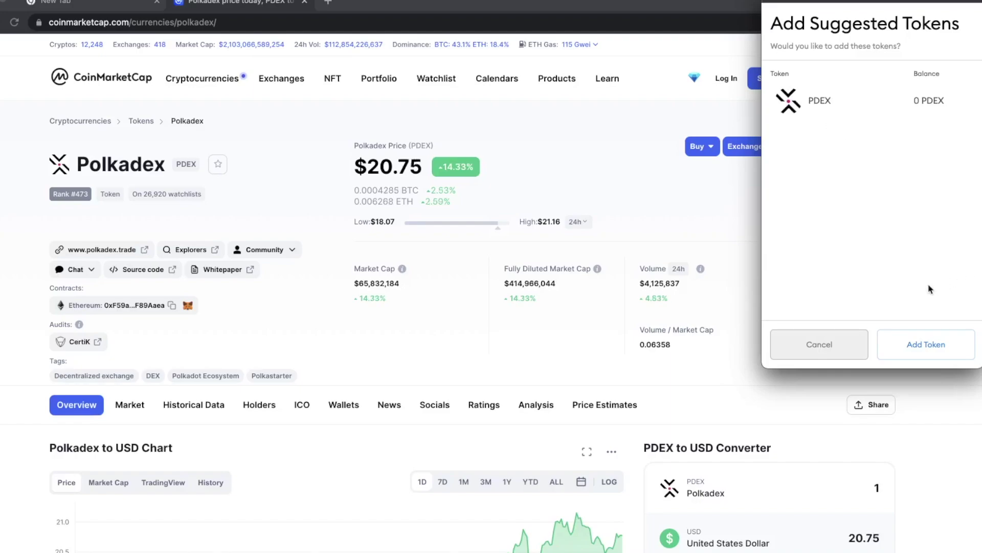
- Add the PDEX token to MetaMask and confirm it appears in the asset list with 0 PDEX
click(923, 348)
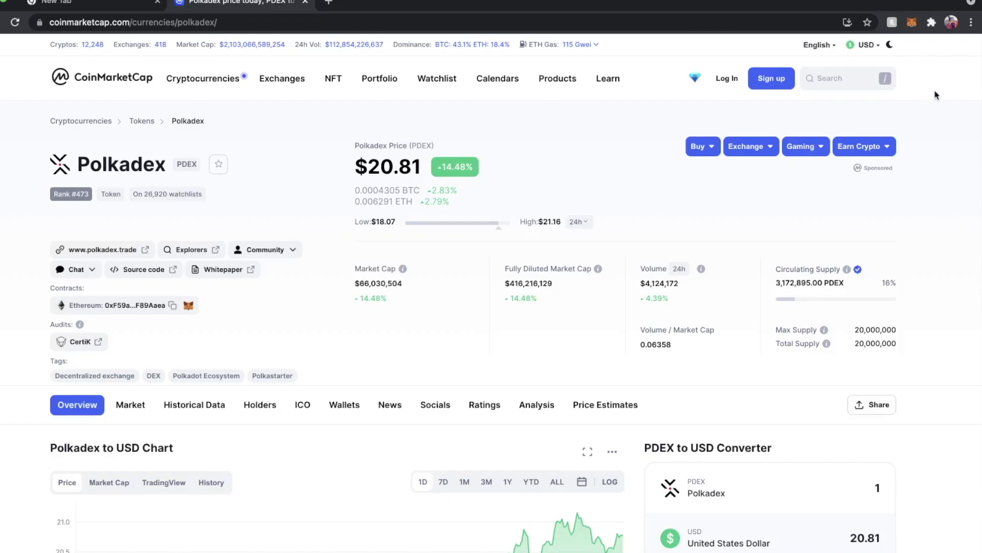
click(910, 24)
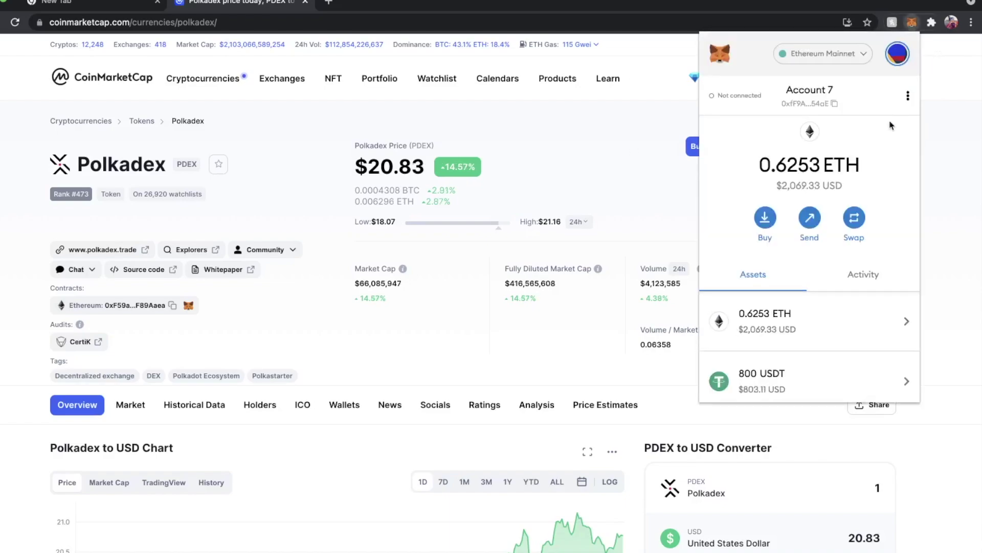
scroll(901, 165, down, 2)
scroll(900, 165, down, 1)
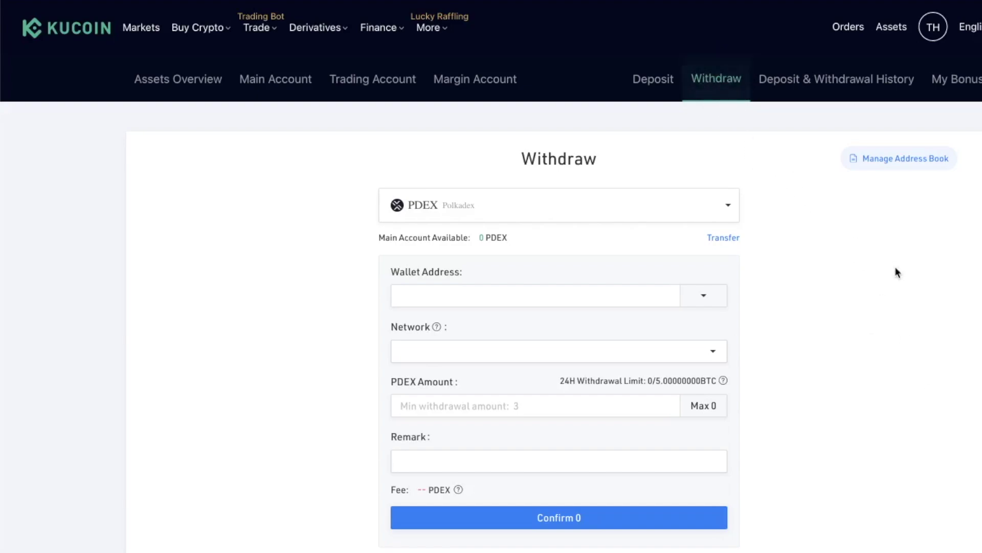
scroll(899, 276, down, 2)
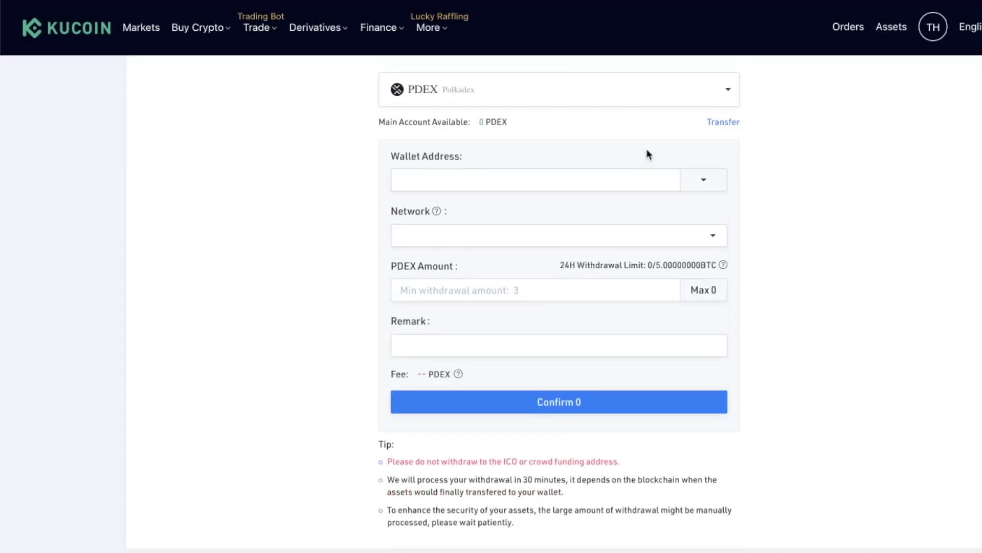
scroll(647, 154, up, 1)
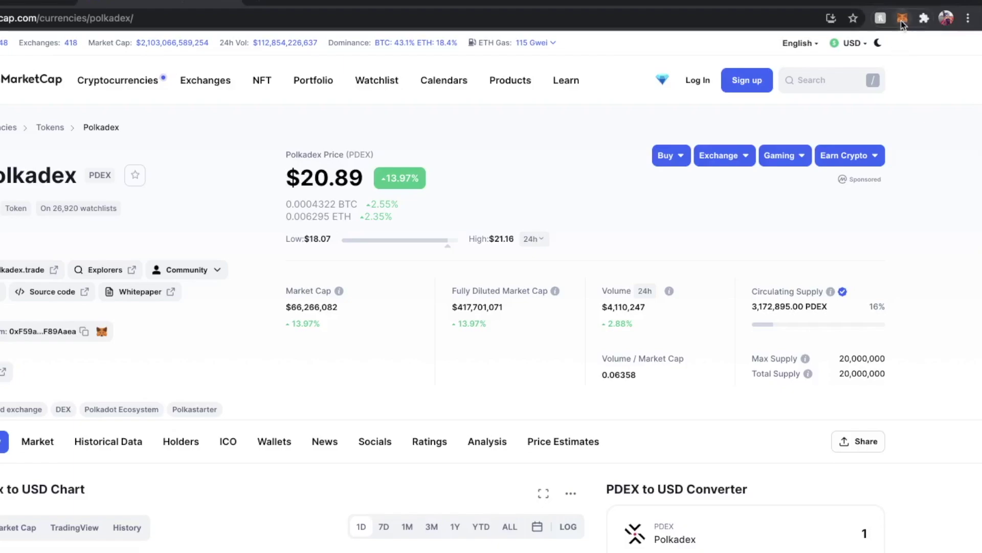
- Copy the Account 7 address from the MetaMask popup
click(902, 21)
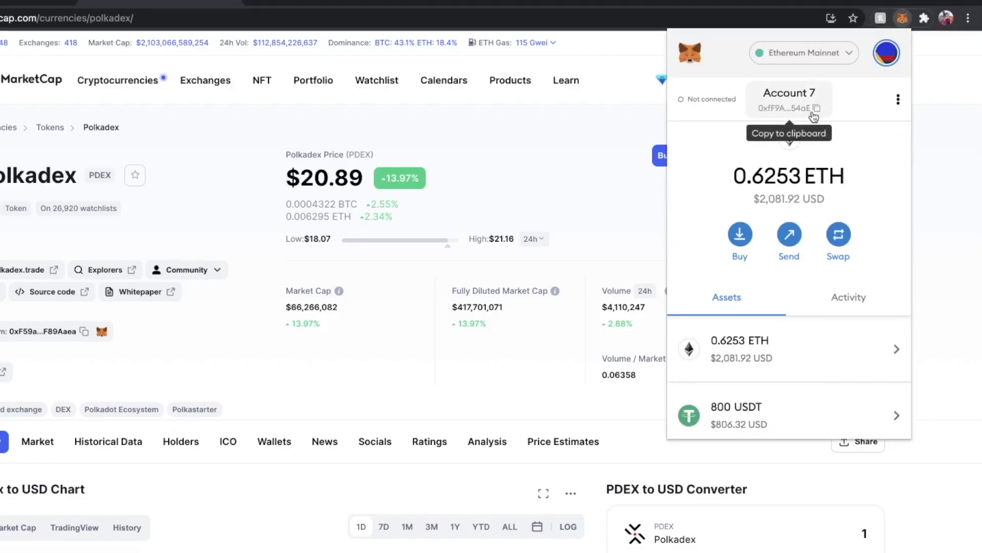
click(815, 109)
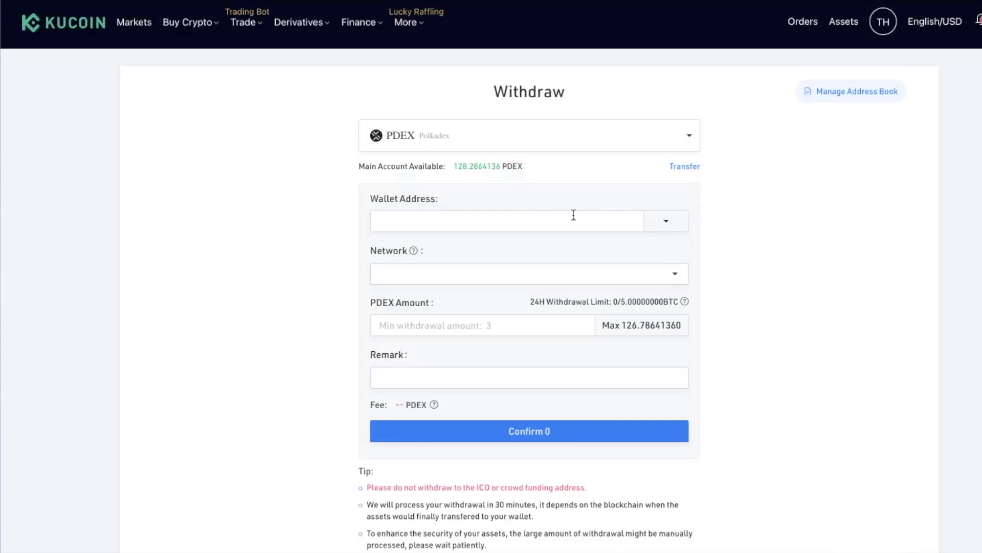
- Paste the wallet address, choose the ERC20 network and set the maximum 126.78641360 PDEX amount
click(503, 221)
key(ctrl+v)
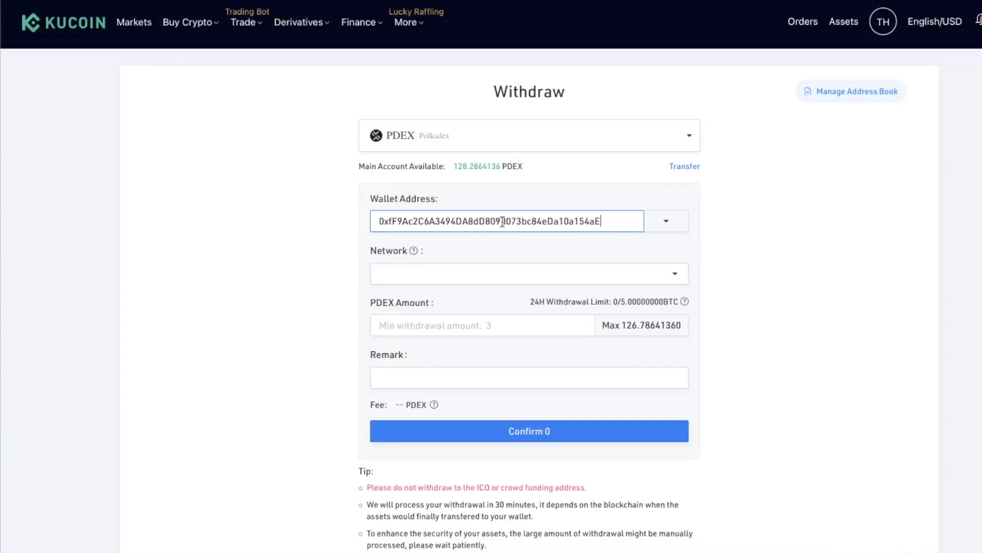
scroll(825, 244, down, 1)
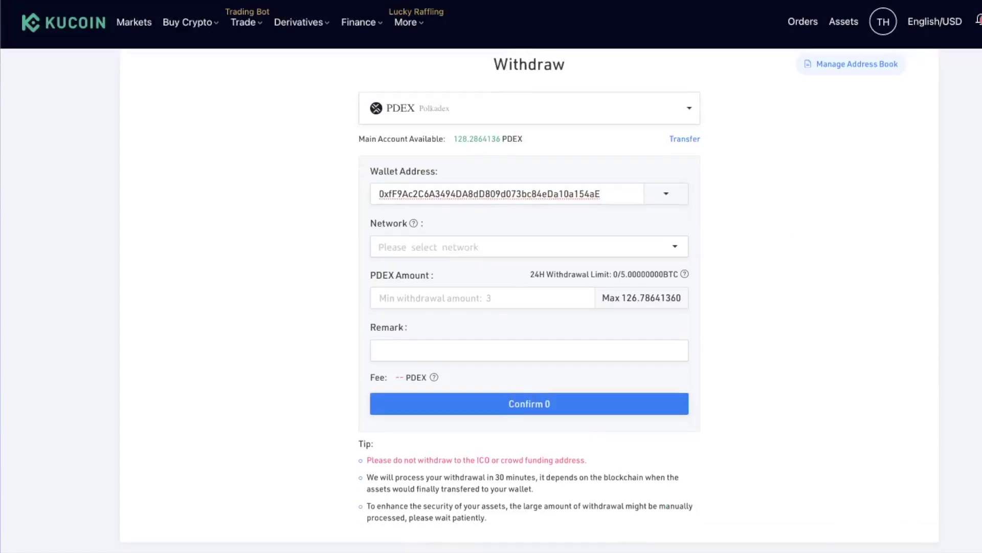
click(645, 251)
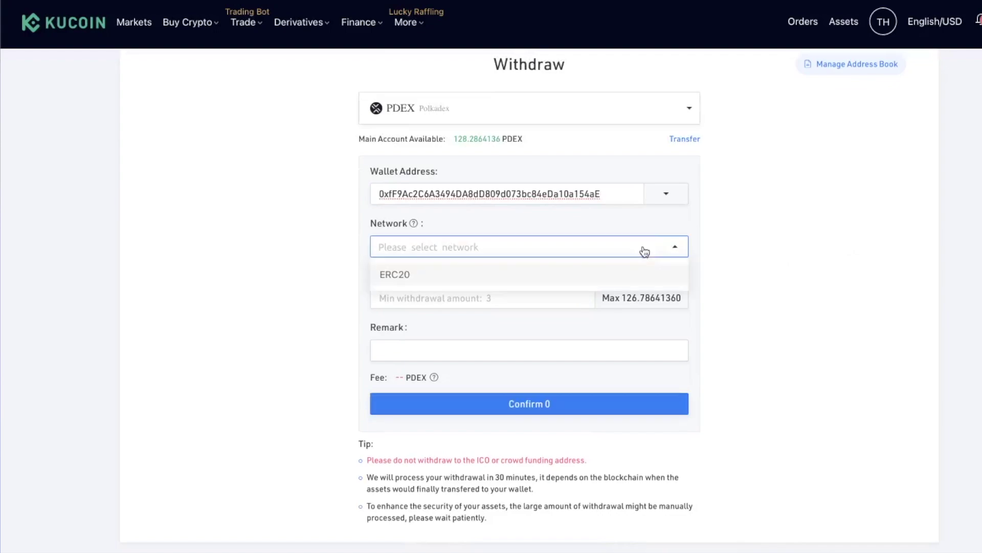
click(392, 277)
scroll(467, 258, down, 2)
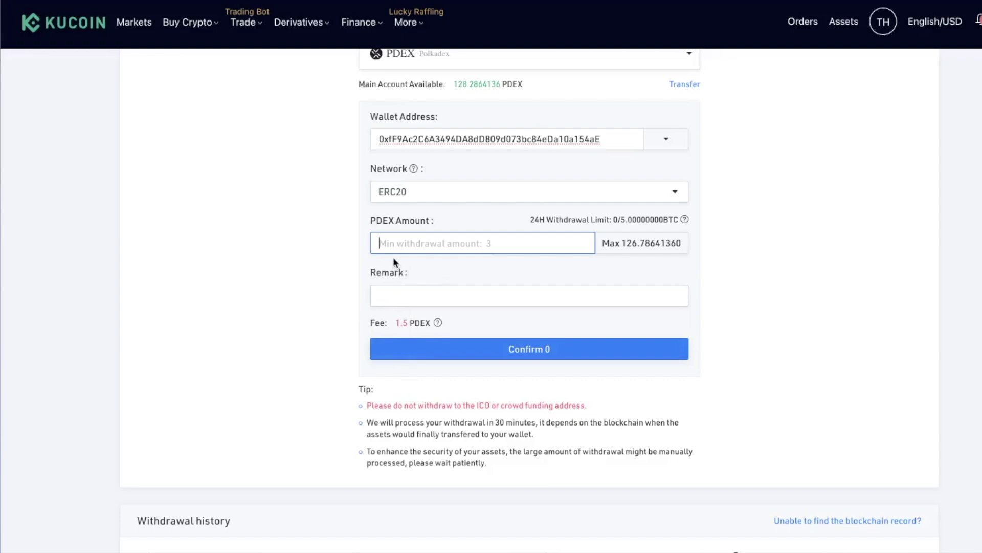
click(625, 242)
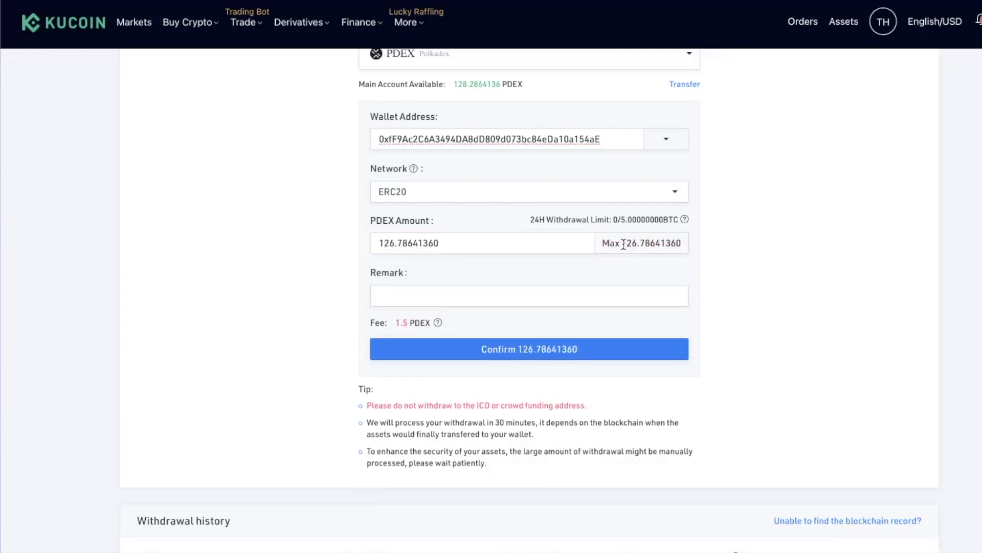
scroll(877, 330, up, 2)
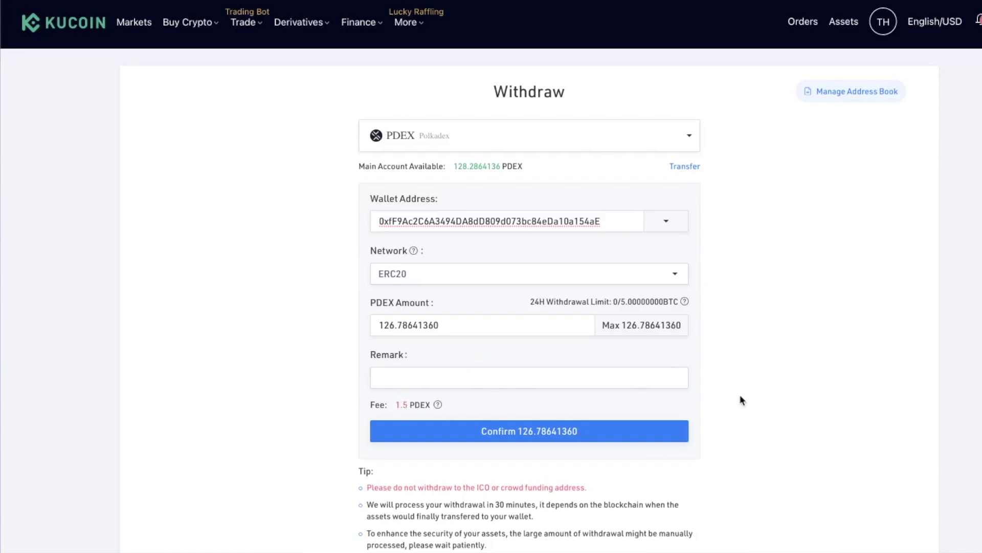
- Submit the 126.78641360 PDEX withdrawal and confirm it in the Tamper-Proofing dialog
click(515, 435)
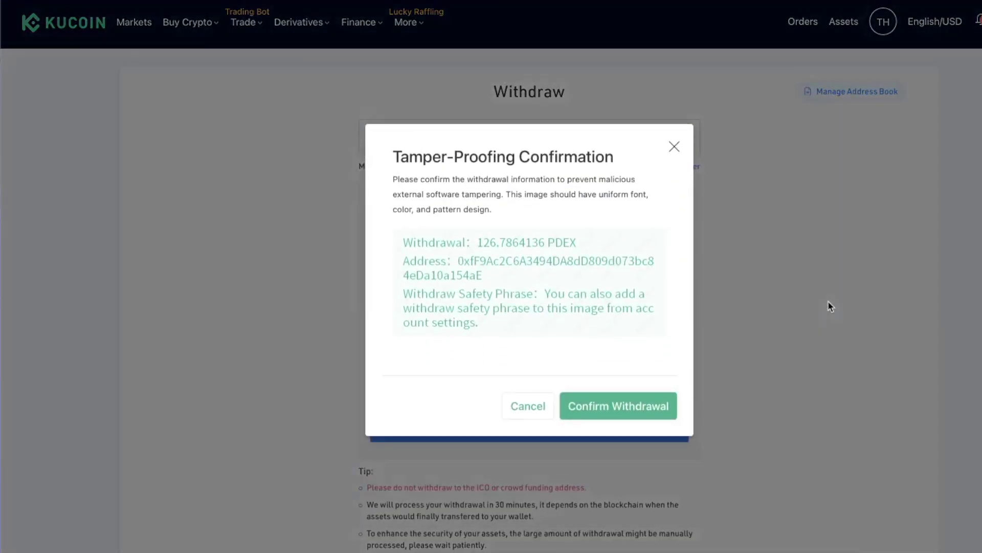
click(607, 407)
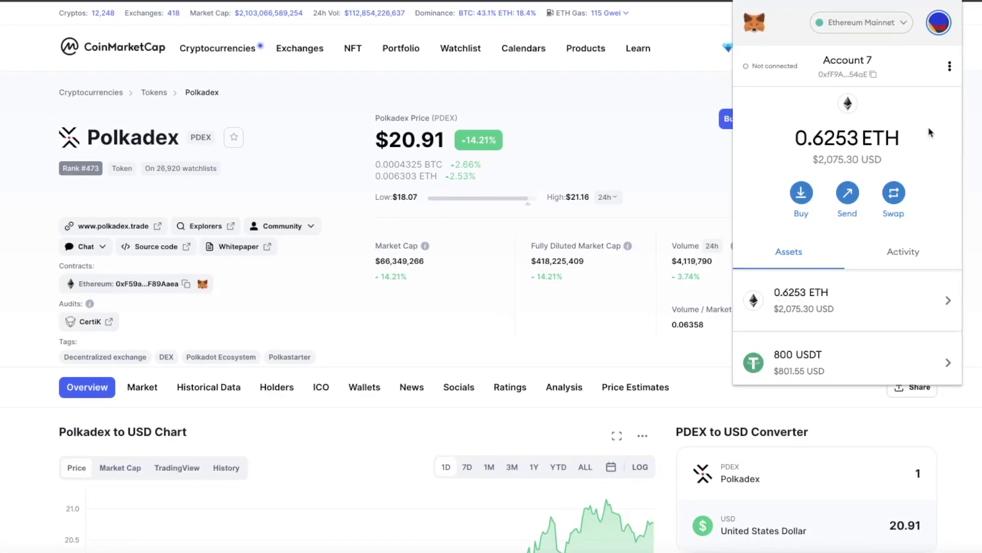
- Scroll MetaMask's assets down to the 126.786 PDEX row
scroll(929, 131, down, 1)
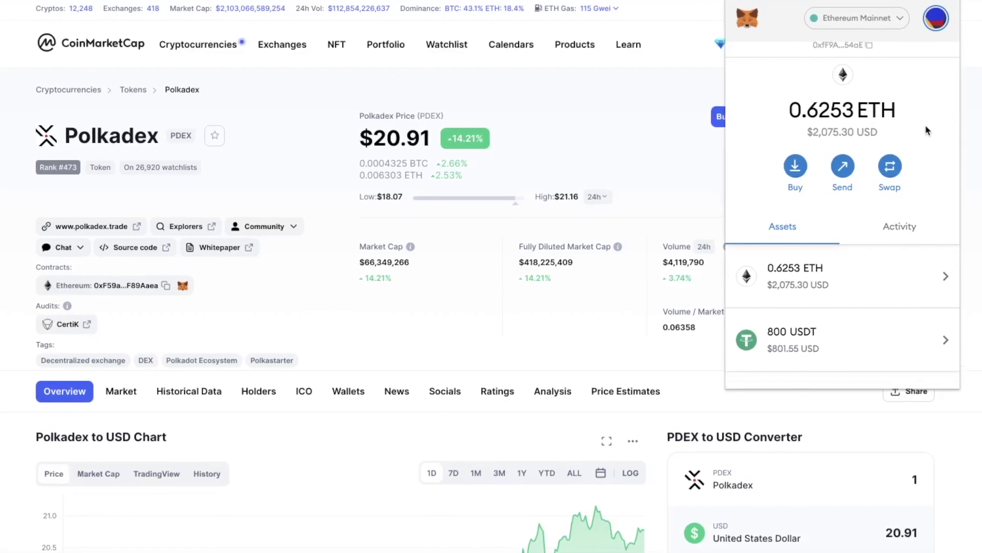
scroll(924, 125, down, 3)
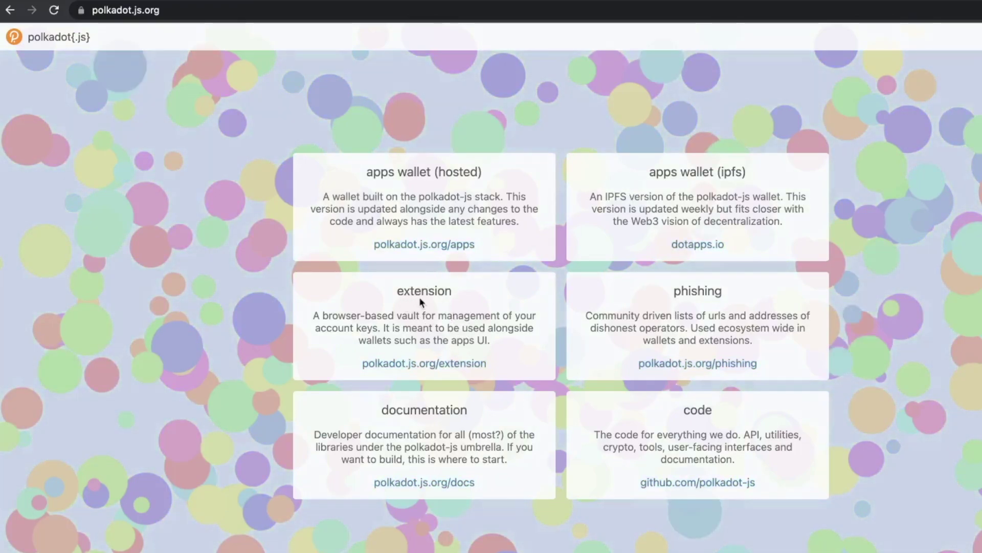
- Go to the polkadot{.js} extension page and follow its Download for Chrome link
click(437, 364)
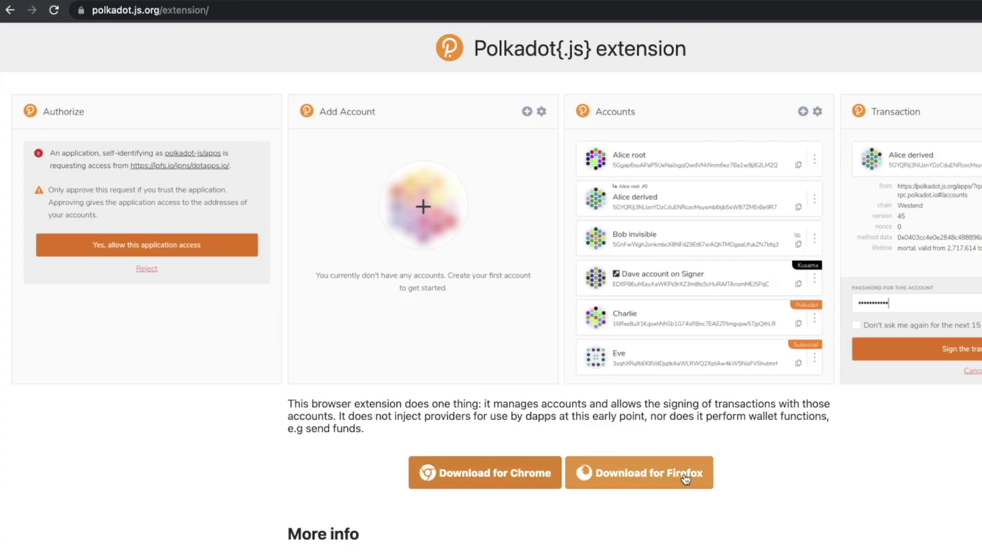
click(467, 475)
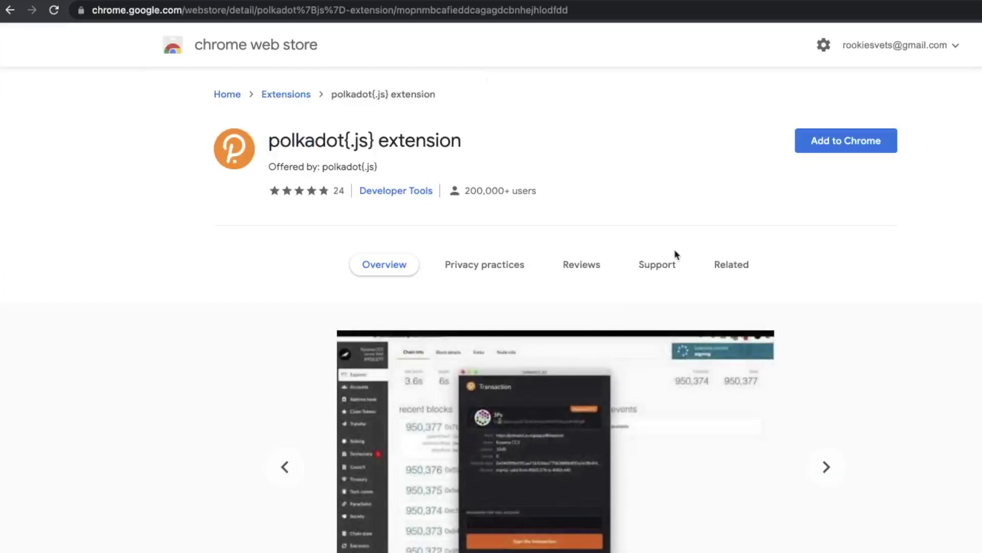
- Add the polkadot{.js} extension to Chrome and launch it from the toolbar
click(852, 141)
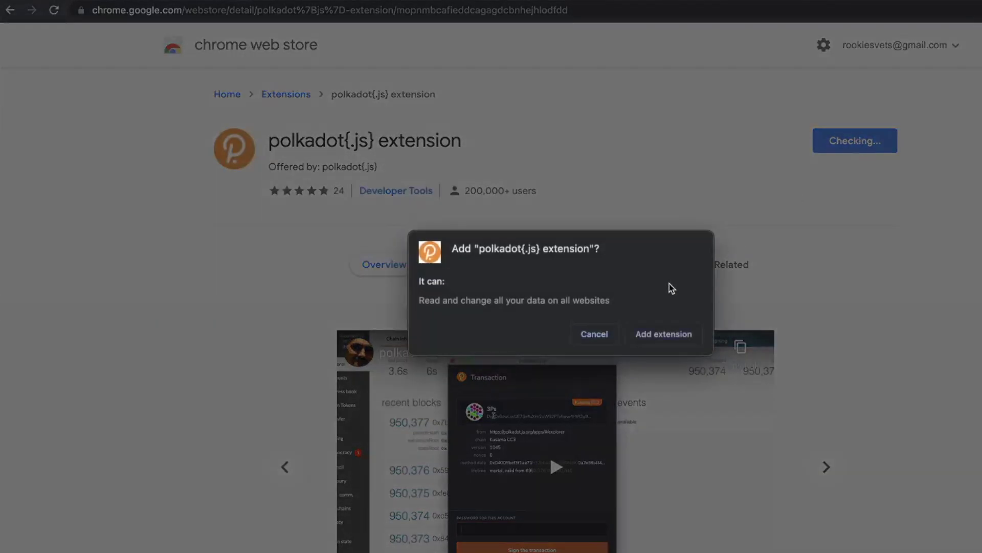
click(659, 335)
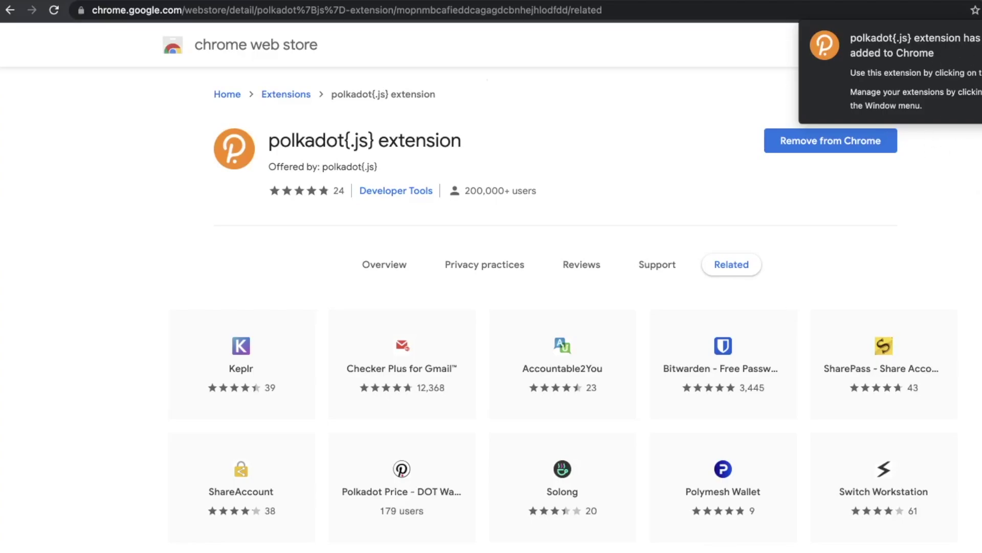
click(981, 10)
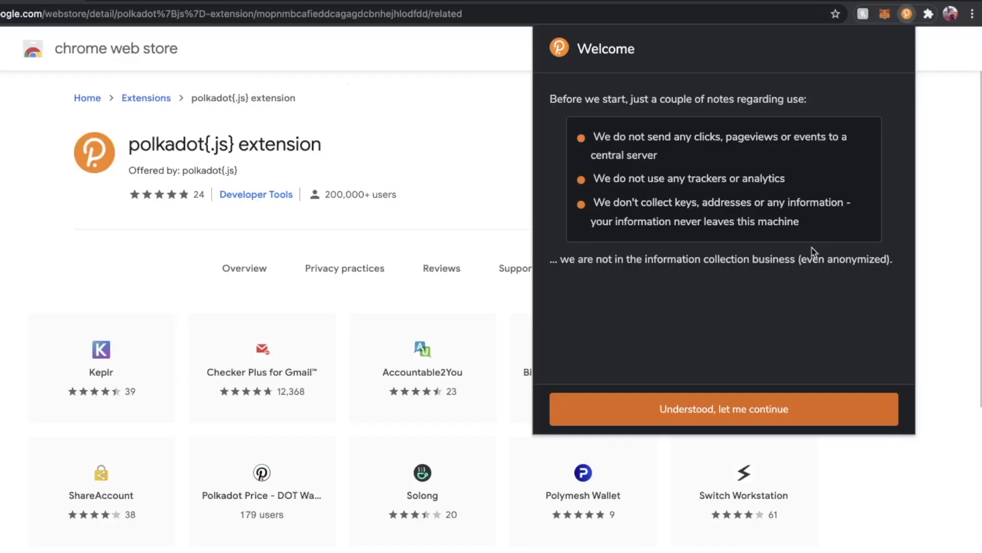
- Accept the privacy notes and create a new account named 'PDEX WALLET' with a password
click(719, 417)
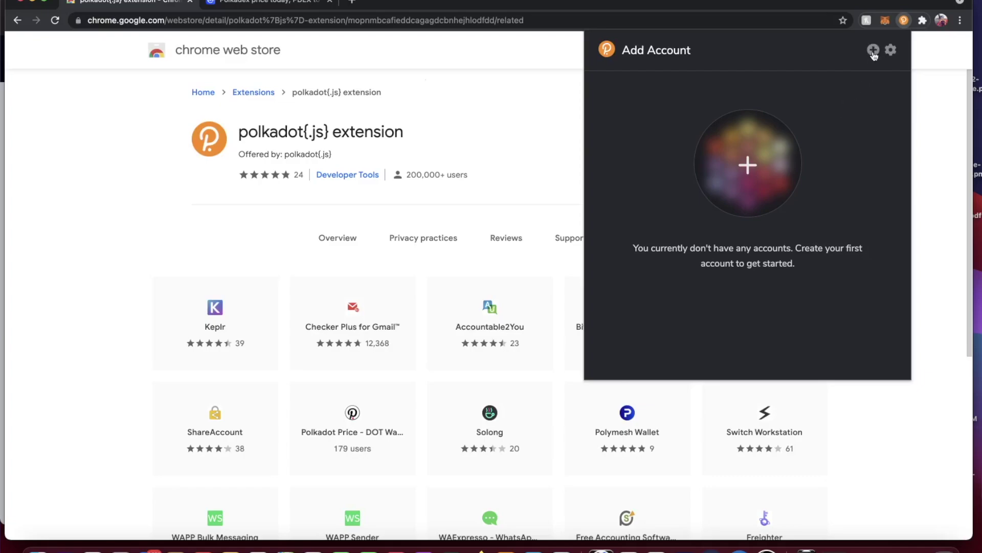
click(873, 51)
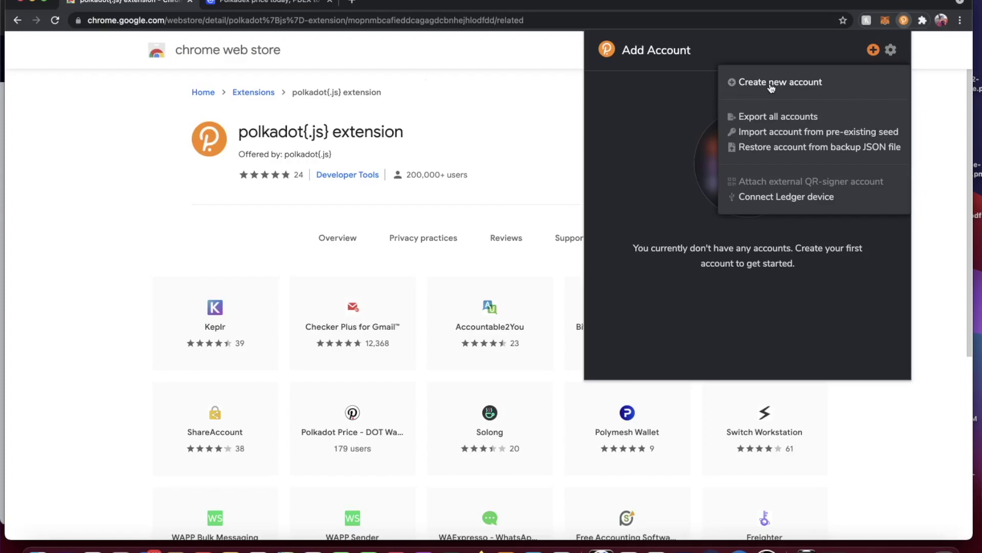
click(771, 86)
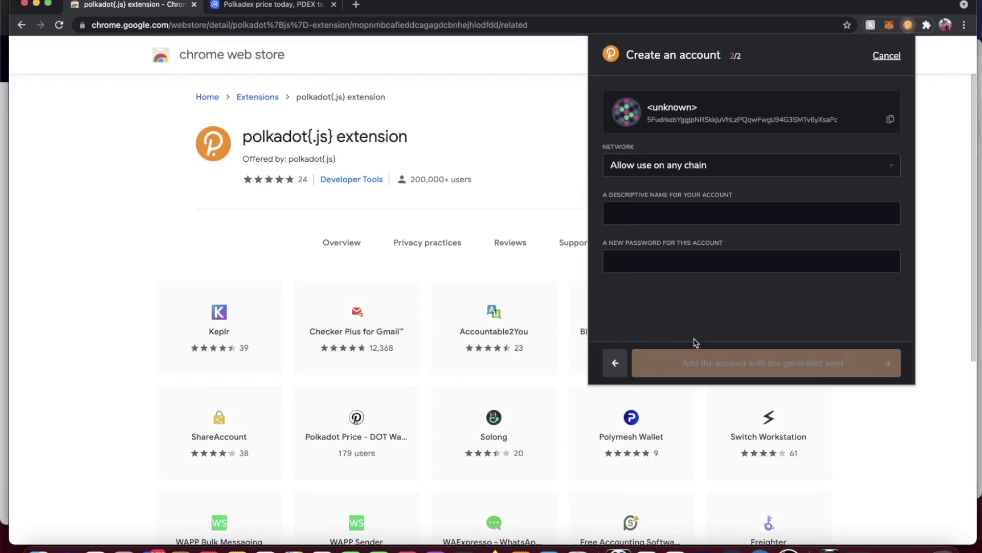
click(750, 204)
text(PDEX)
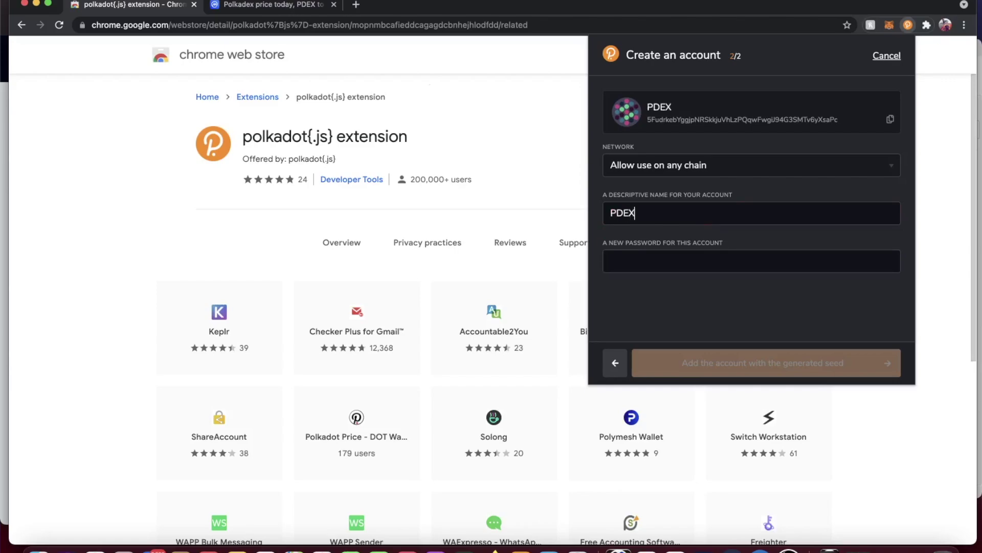
text( WALLET)
key(Tab)
key(ctrl+v)
key(Tab)
key(ctrl+v)
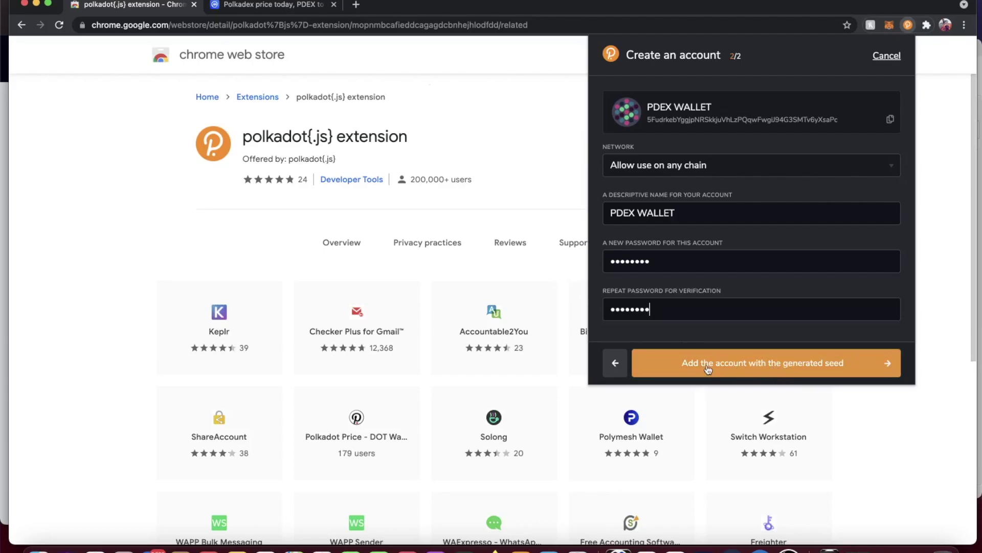
click(756, 367)
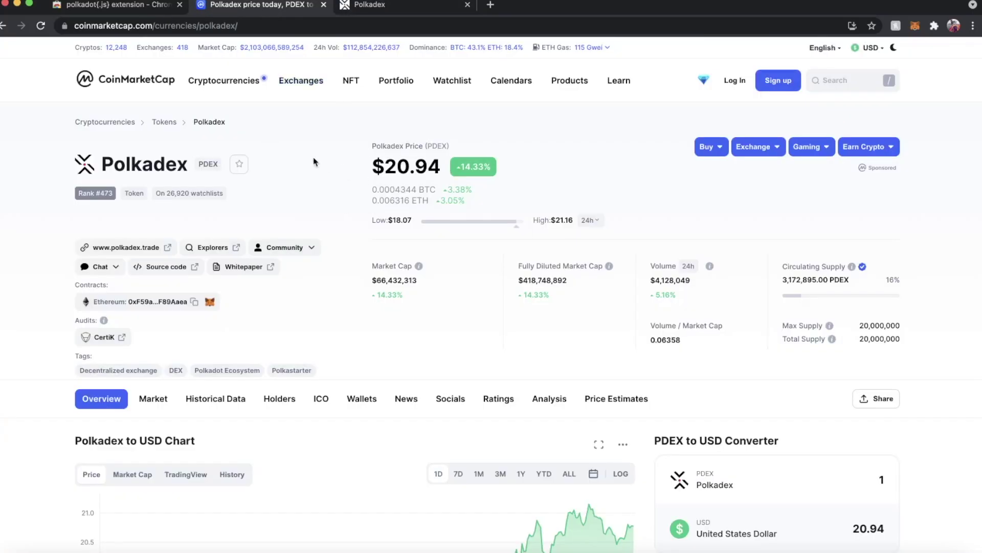
- Switch to the Polkadex migrate tab and scroll down its ERC-20 to native PDEX page
click(396, 10)
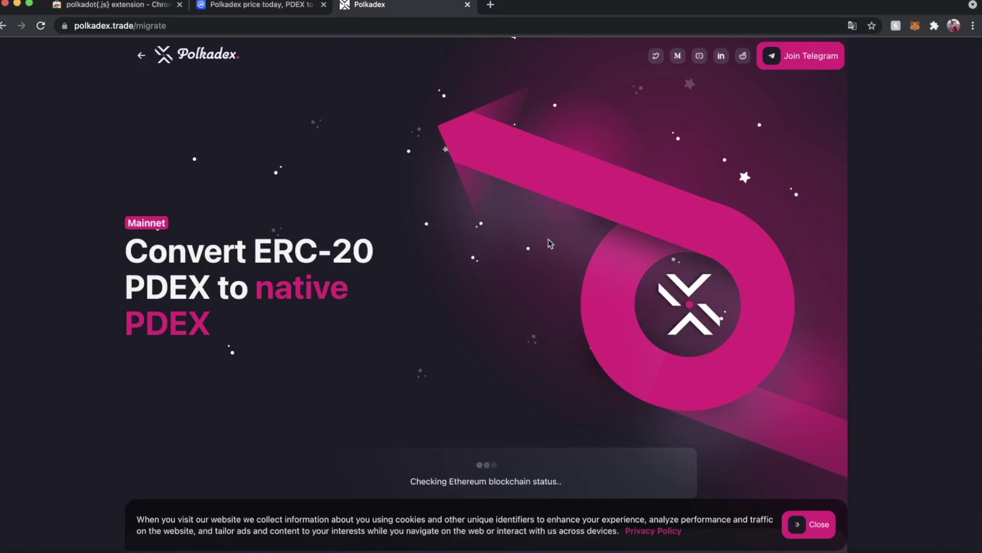
scroll(512, 287, down, 5)
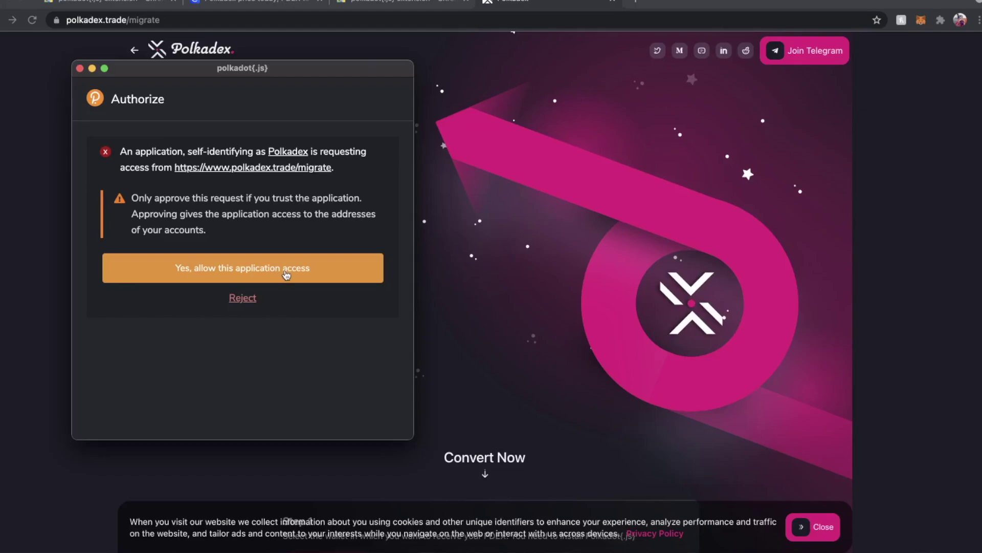
- Connect PDEX WALLET as receiver and the ERC-20 wallet holding 126.786 PDEX, then begin migrating
click(285, 272)
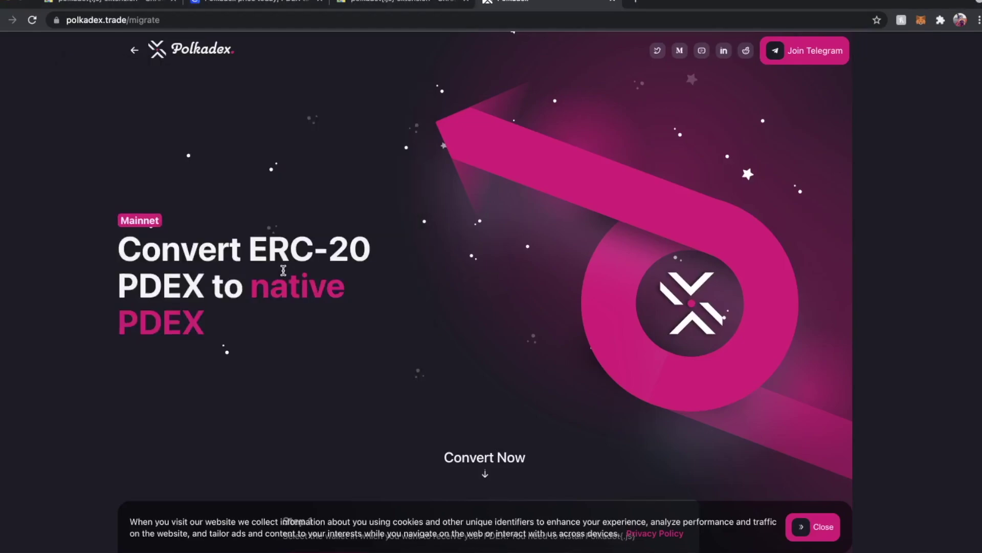
scroll(711, 187, down, 5)
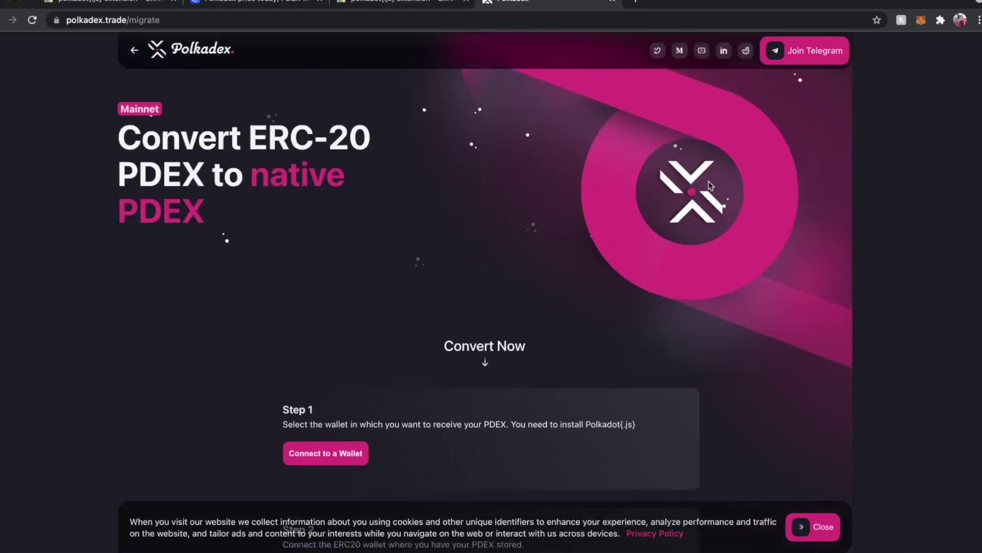
scroll(711, 185, down, 1)
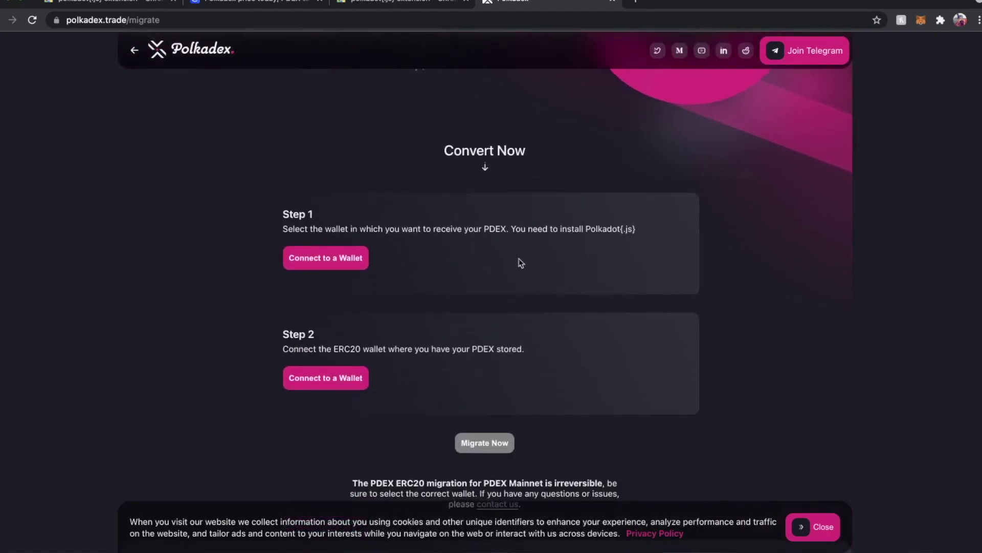
click(313, 260)
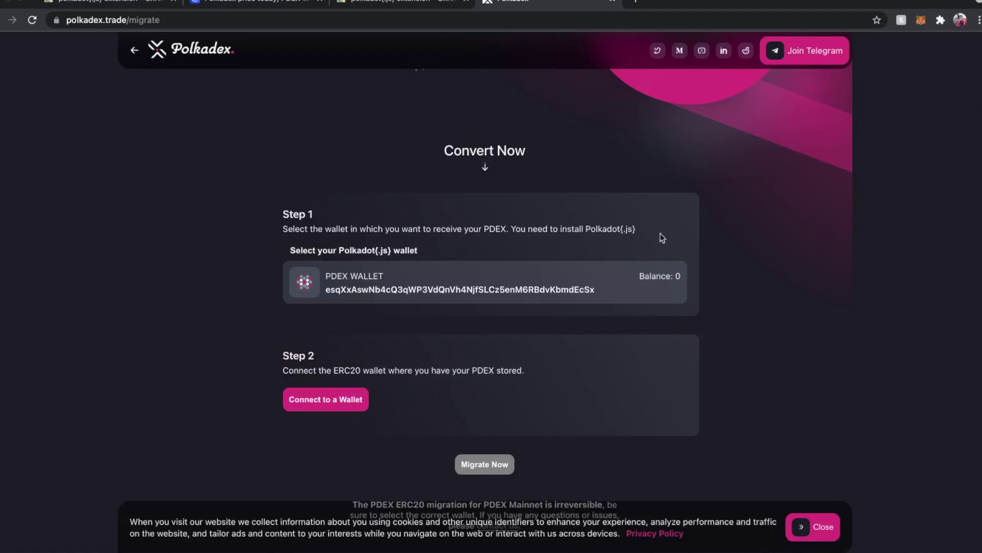
click(317, 407)
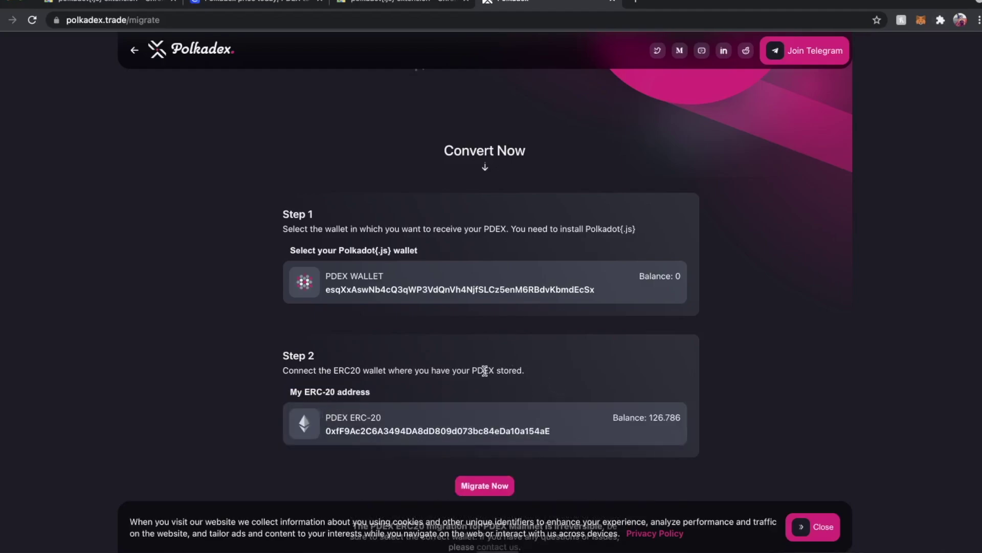
scroll(484, 370, down, 1)
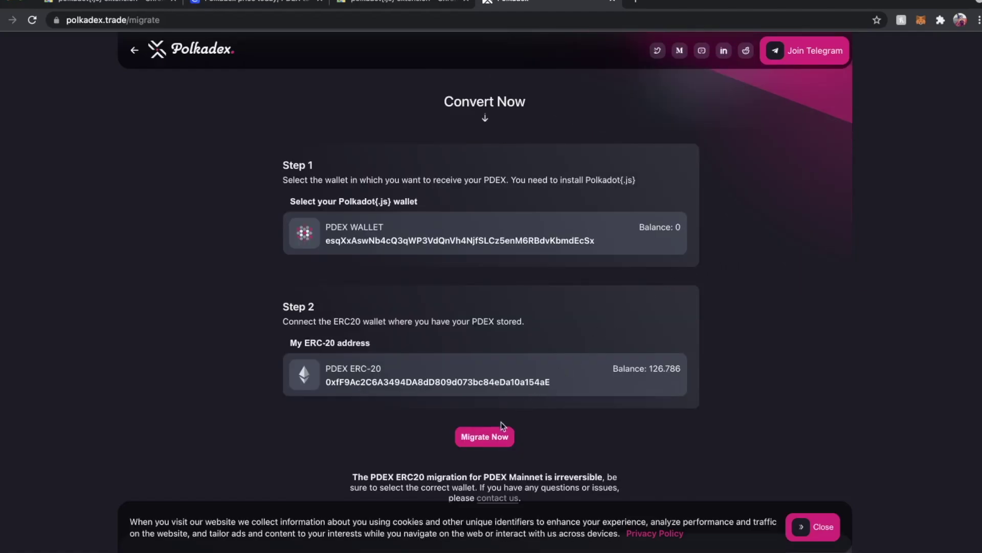
click(467, 444)
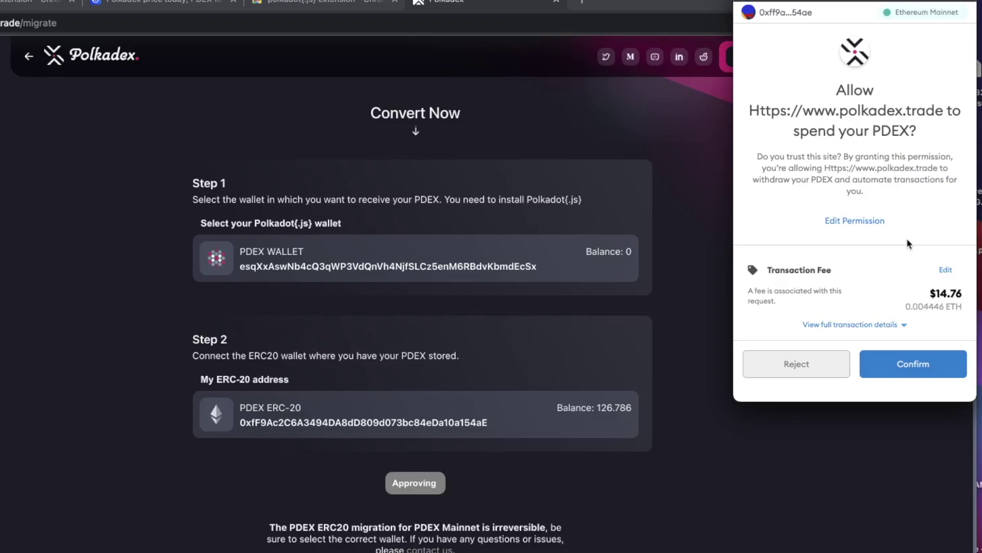
- Confirm MetaMask's request letting polkadex.trade spend the PDEX, completing migration to 126.7864 Unit
click(914, 364)
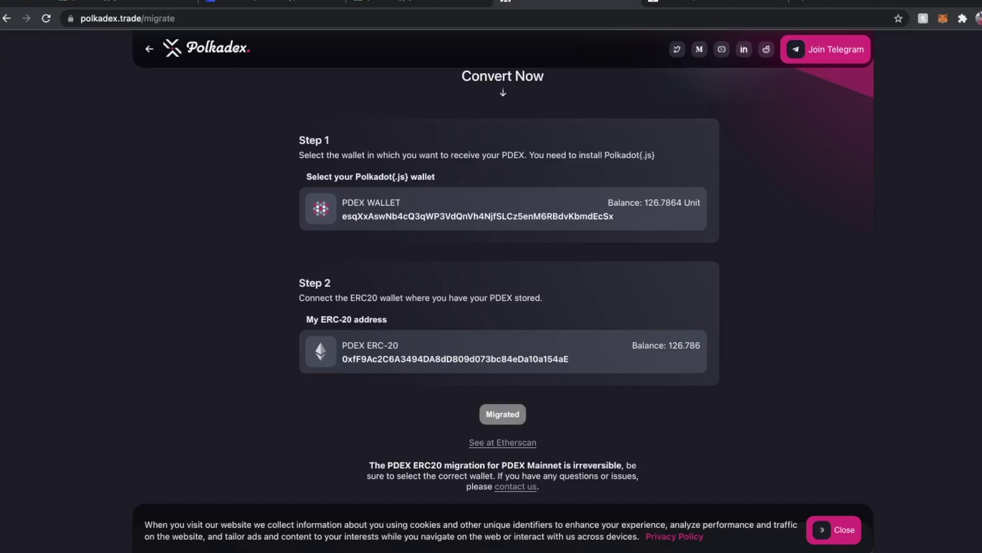
- Go to Network > Staking > Account actions in Polkadot.js Apps and begin adding a nominator
click(717, 3)
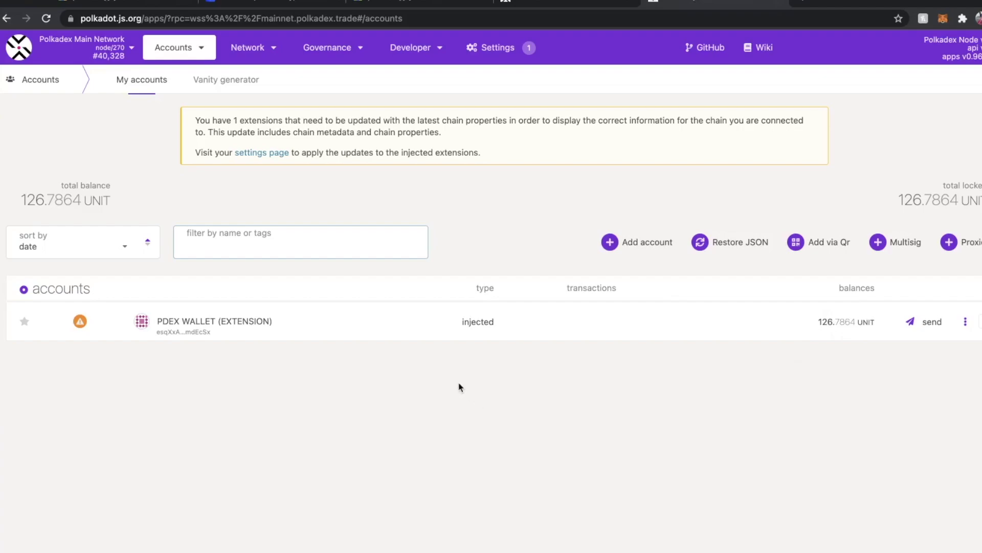
mouse_move(249, 47)
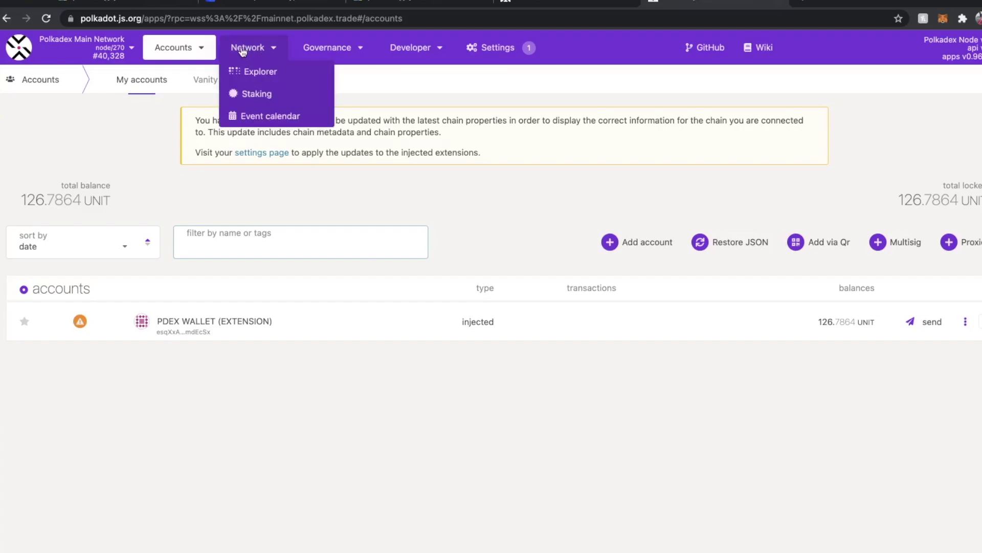
click(257, 95)
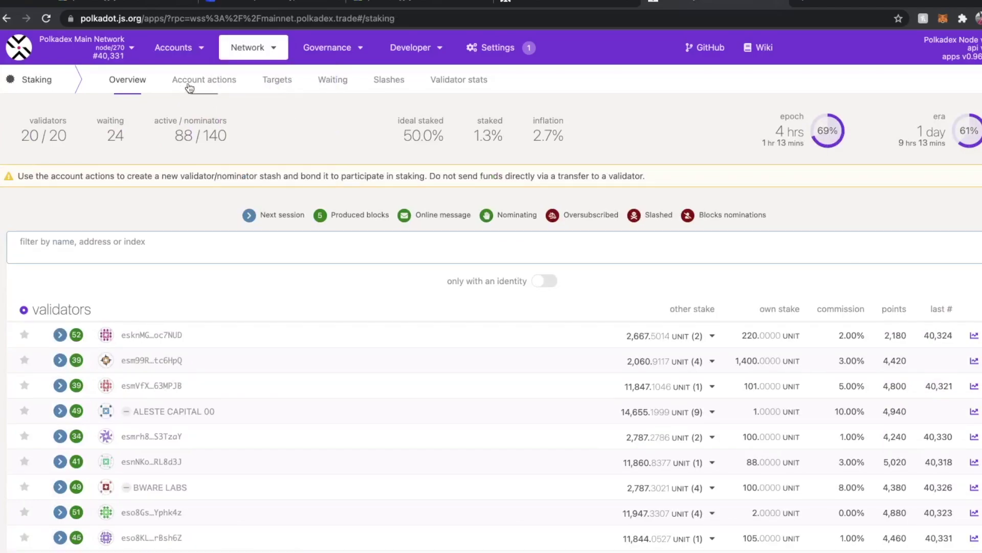
click(213, 85)
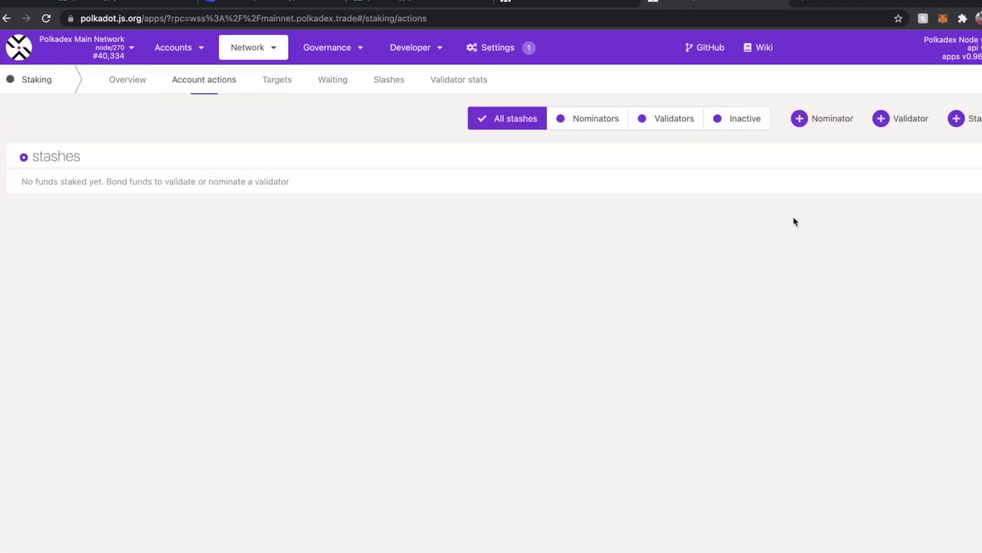
click(805, 121)
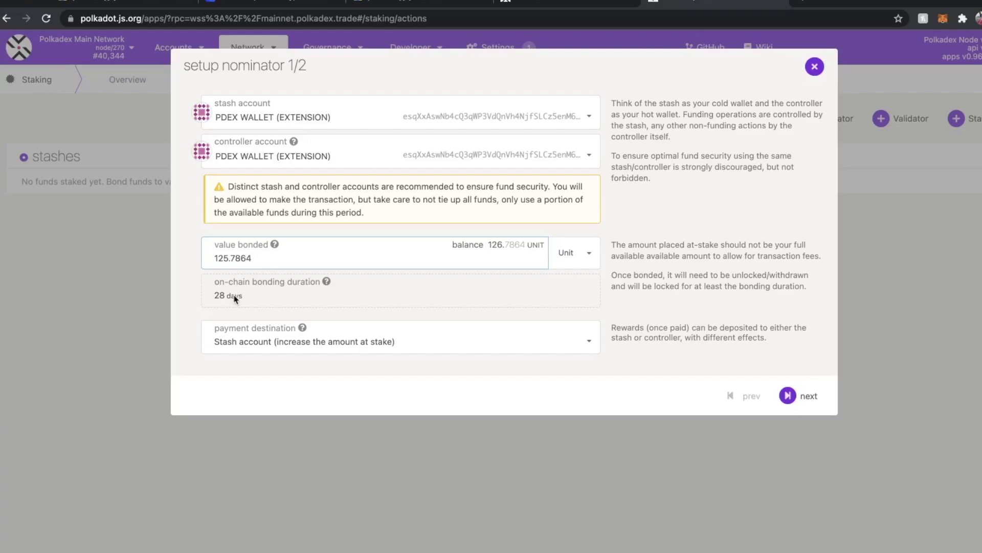
- Bond 125.7864 Unit from PDEX WALLET with rewards paid to the stash to increase the stake
click(193, 298)
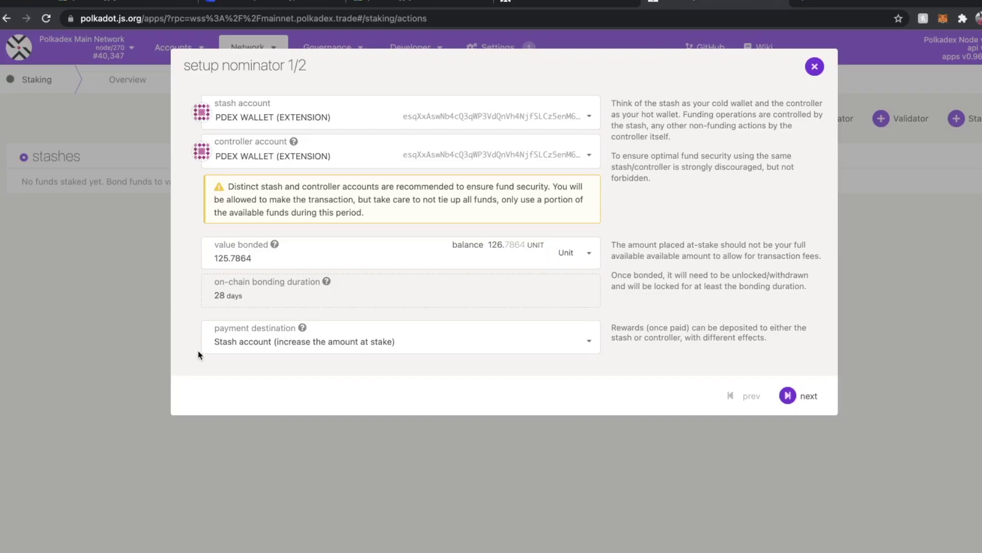
click(364, 341)
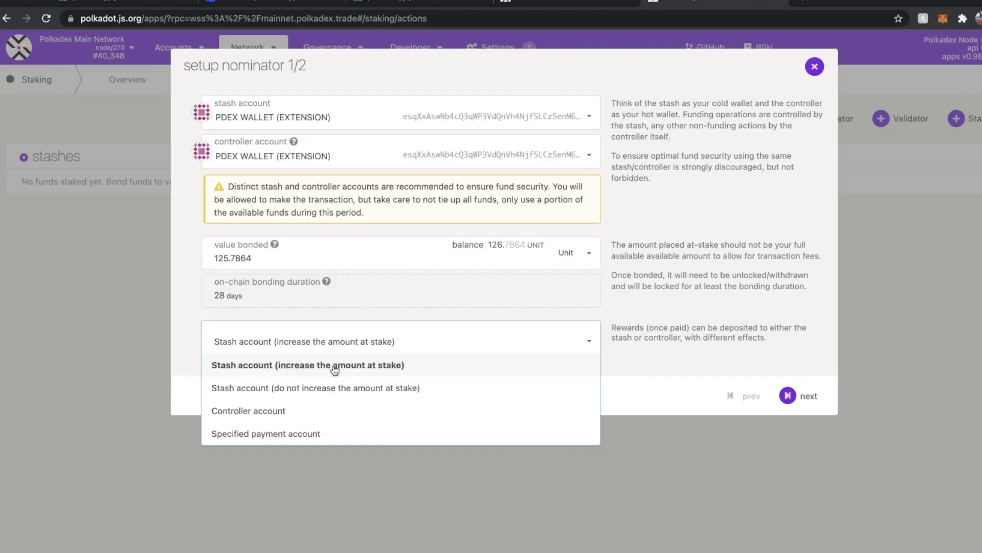
click(392, 367)
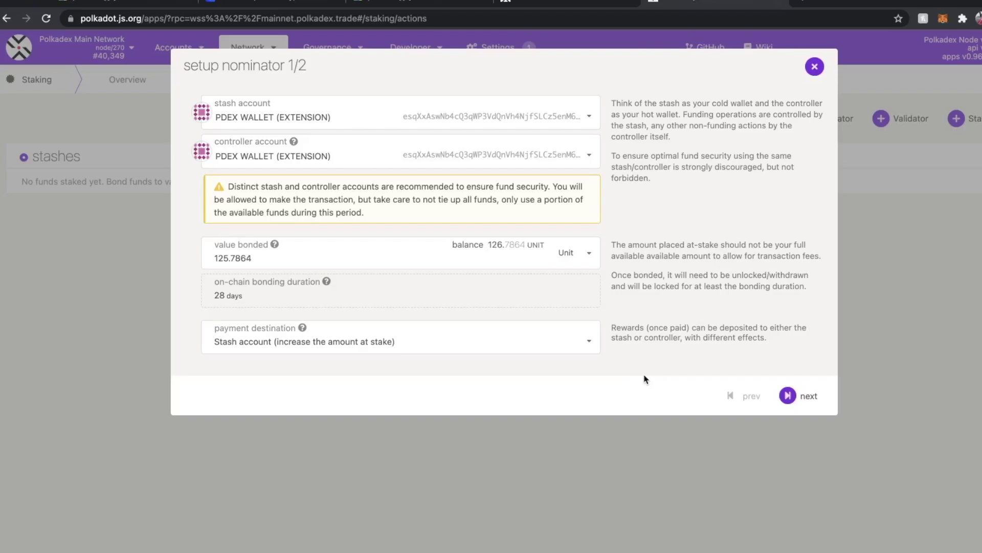
- Nominate validators including ALESTE CAPITAL 00 and OUTLIER VENTURES, then submit Bond & Nominate
click(808, 397)
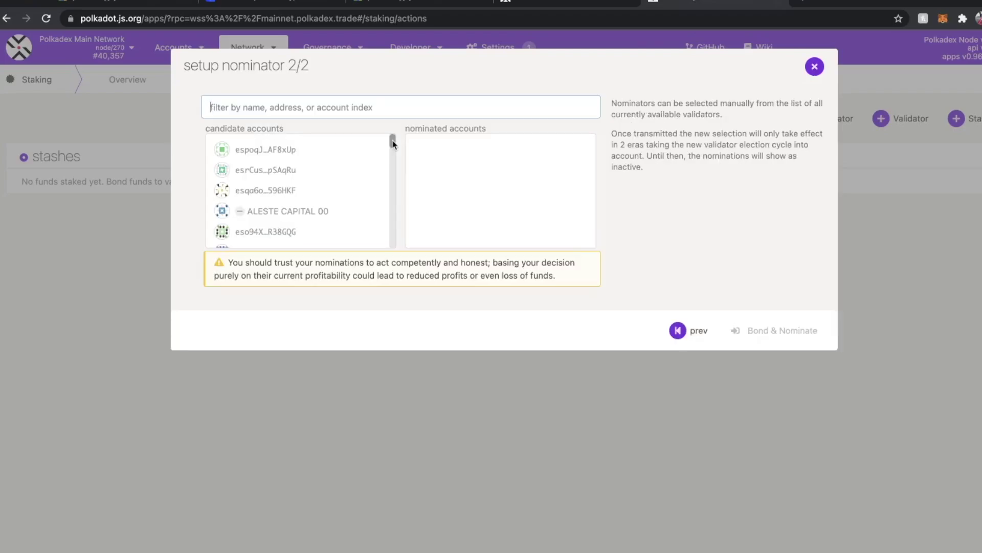
scroll(393, 144, down, 2)
scroll(393, 143, up, 2)
drag(394, 141, 395, 103)
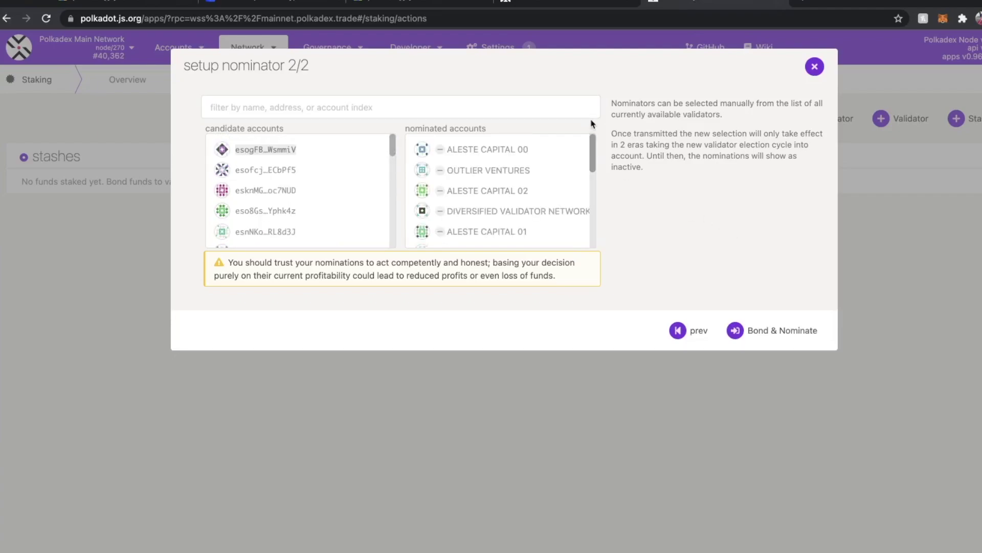
mouse_move(592, 124)
mouse_down()
mouse_move(594, 174)
mouse_move(616, 208)
mouse_move(610, 116)
mouse_up()
click(780, 334)
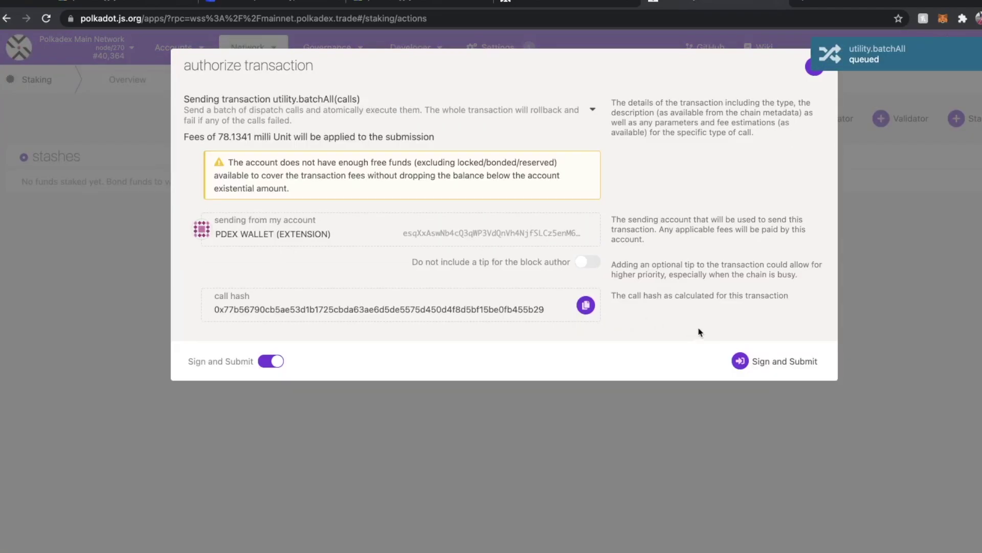
- Sign the utility.batchAll bond-and-nominate transaction with the account password, remembering it for 15 minutes
click(773, 364)
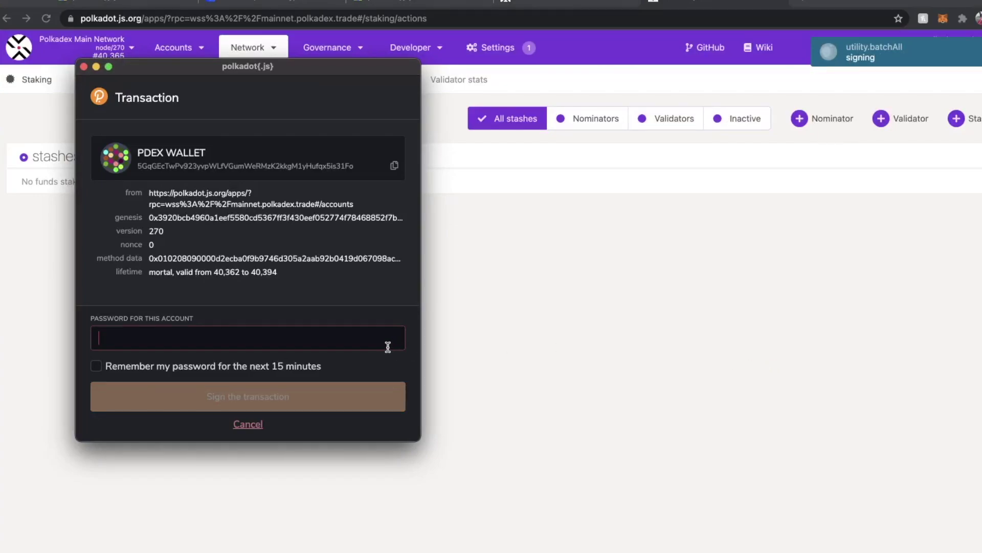
text(•••••••••)
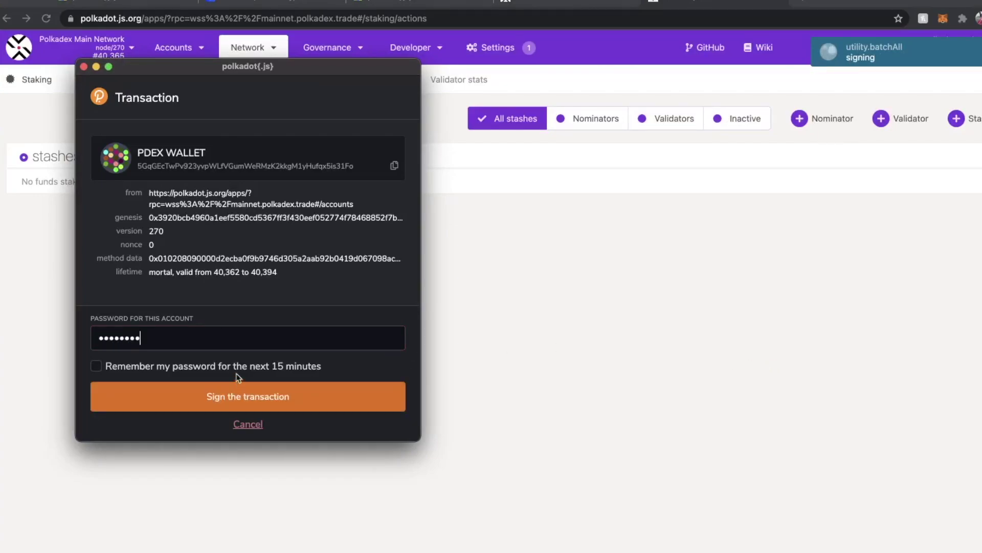
click(231, 366)
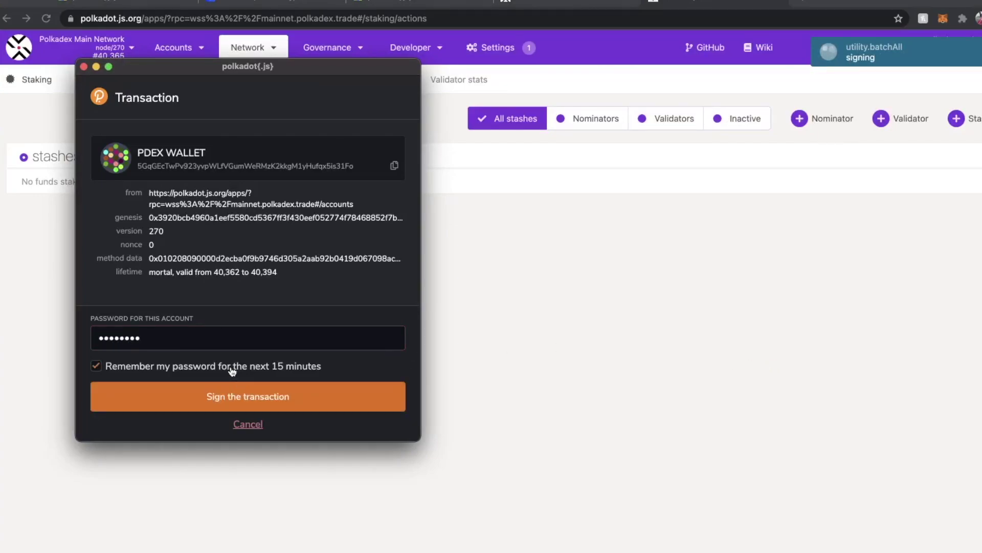
click(212, 399)
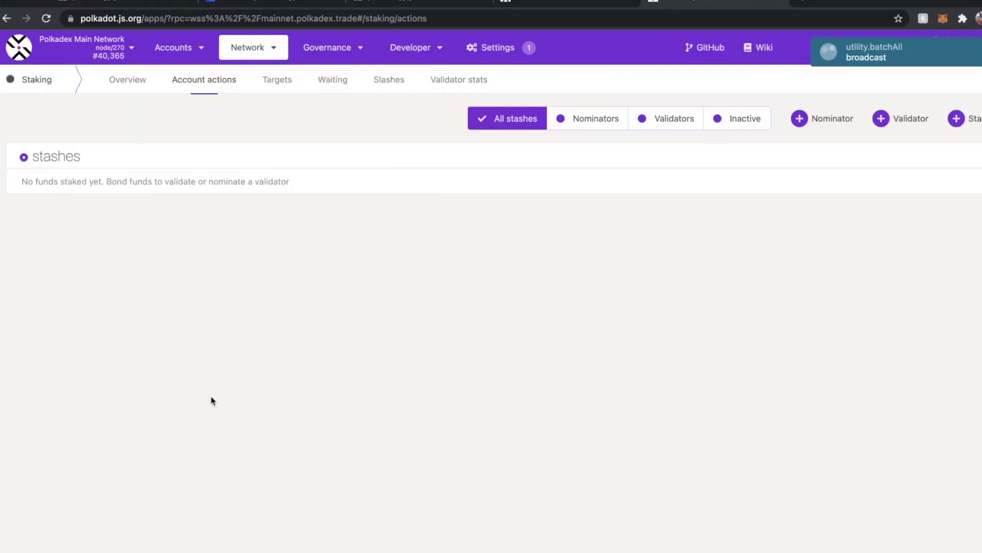